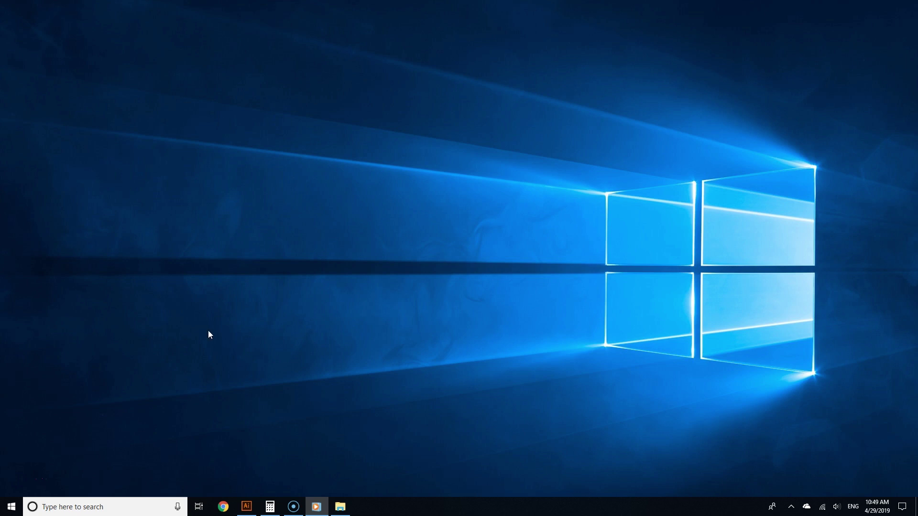
# Open Chrome's About page and confirm it is up to date at version 74.0.3729.108.
pyautogui.click(223, 506)
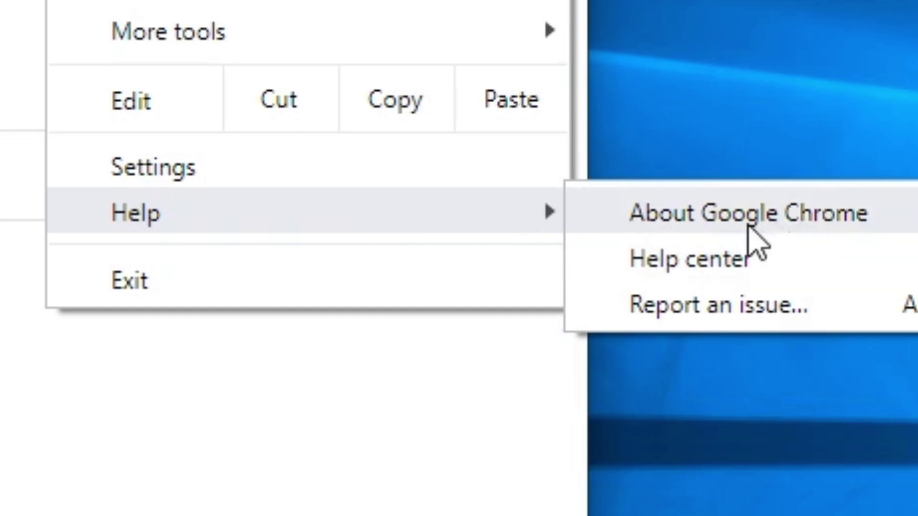
pyautogui.click(831, 224)
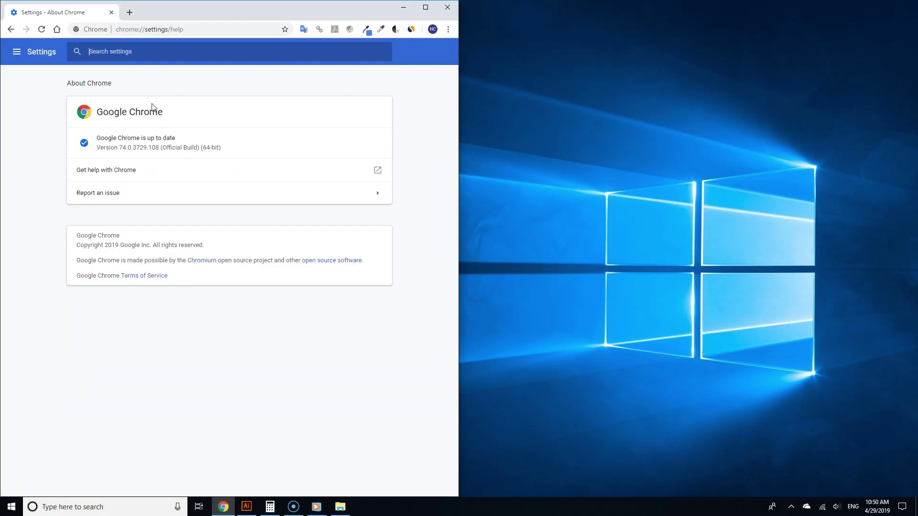
# Close the Chrome window, leaving only the empty desktop.
pyautogui.click(450, 8)
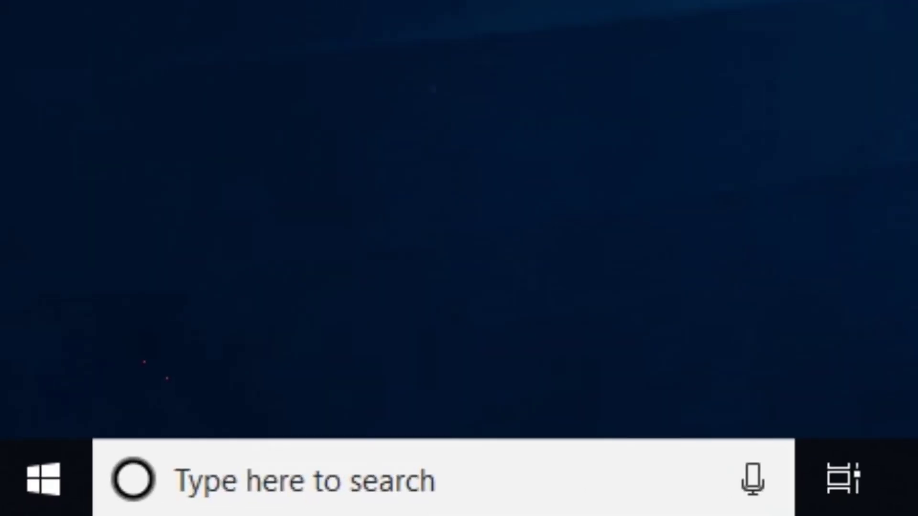
# Find Colors via a 'color settings' search and set the default app mode to Dark.
pyautogui.press('super')
pyautogui.write('color')
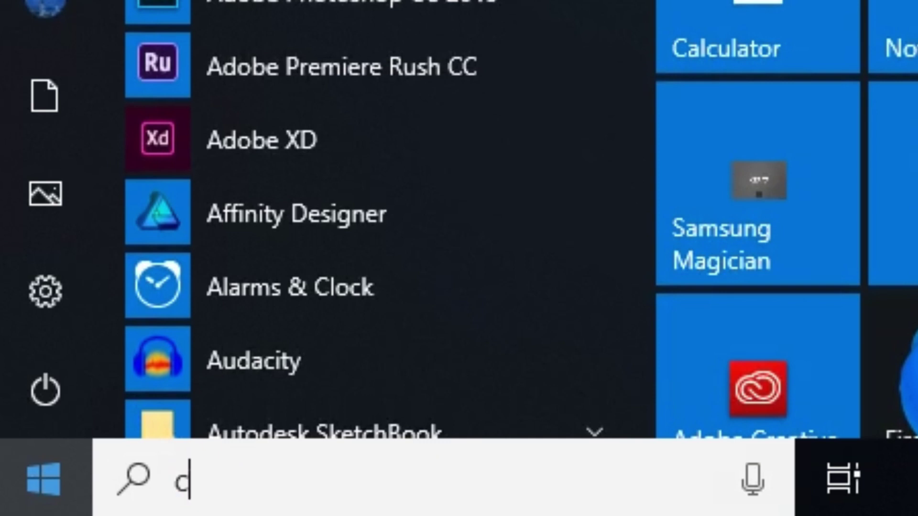
pyautogui.write(' settings')
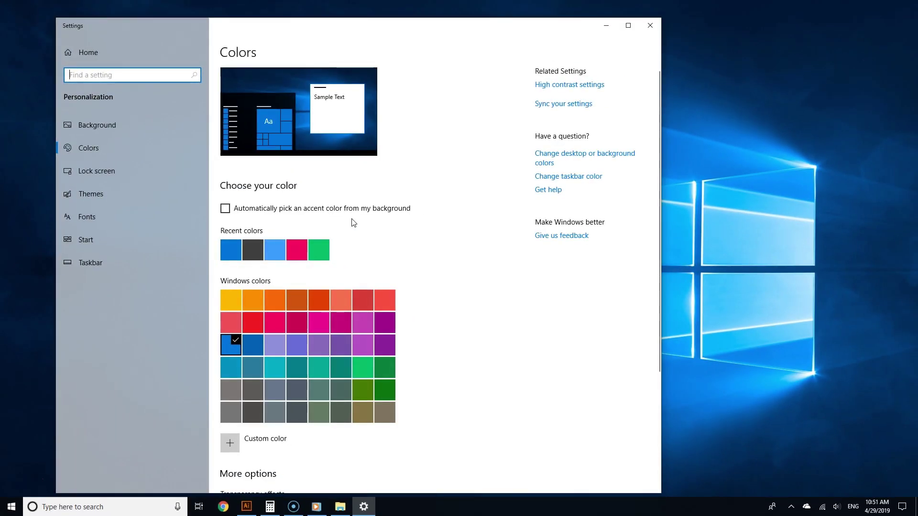
pyautogui.scroll(-4, 354, 223)
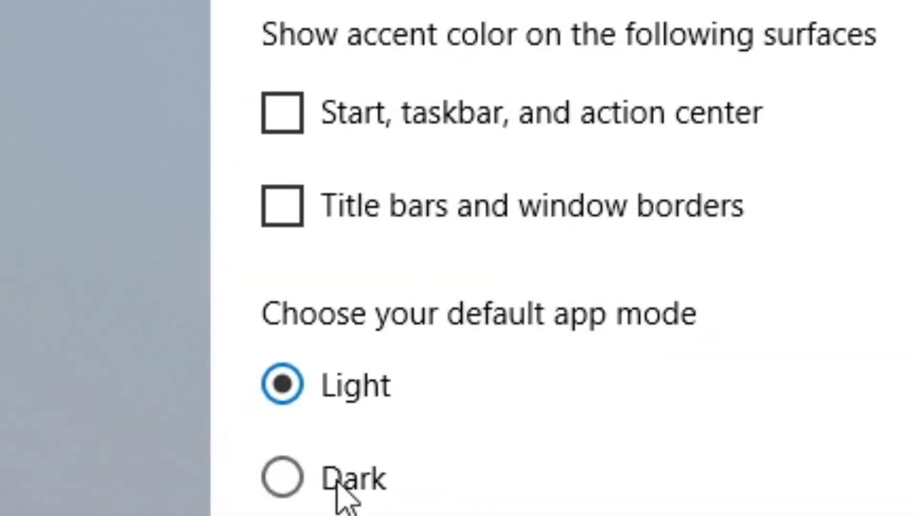
pyautogui.click(338, 483)
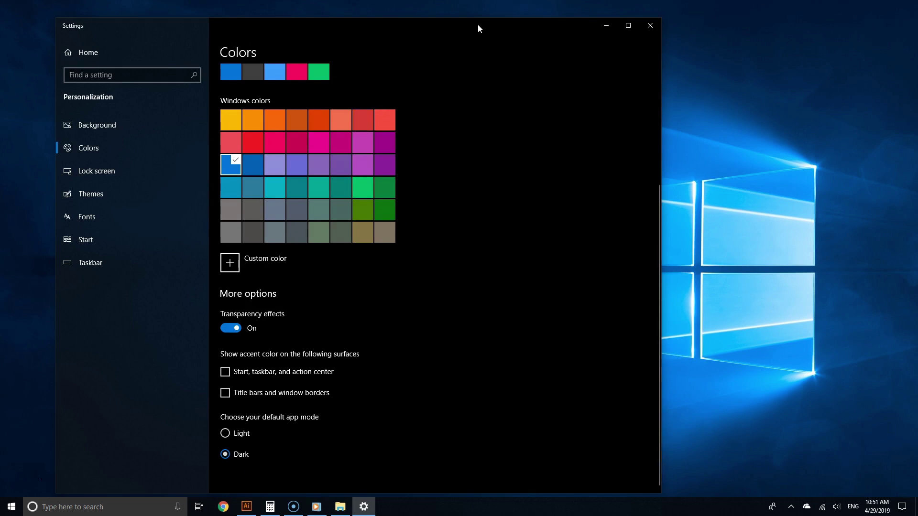
# Shift the Settings window right and leave 'Title bars and window borders' accent colour unchecked.
pyautogui.moveTo(478, 28); pyautogui.dragTo(639, 24)
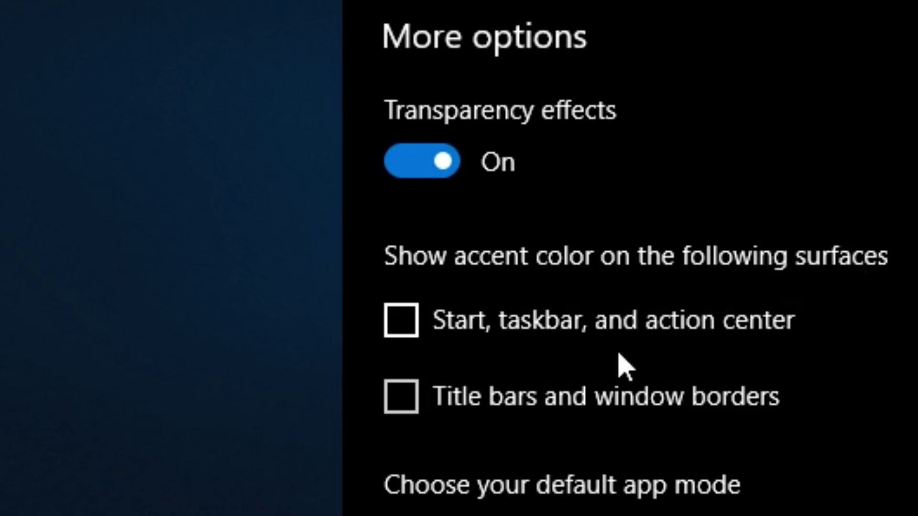
pyautogui.click(492, 406)
pyautogui.click(493, 406)
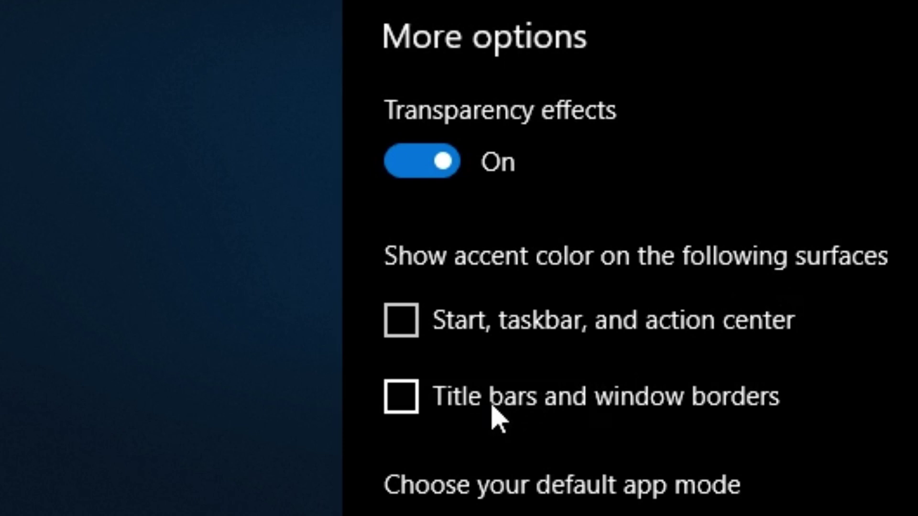
pyautogui.click(493, 407)
pyautogui.click(492, 407)
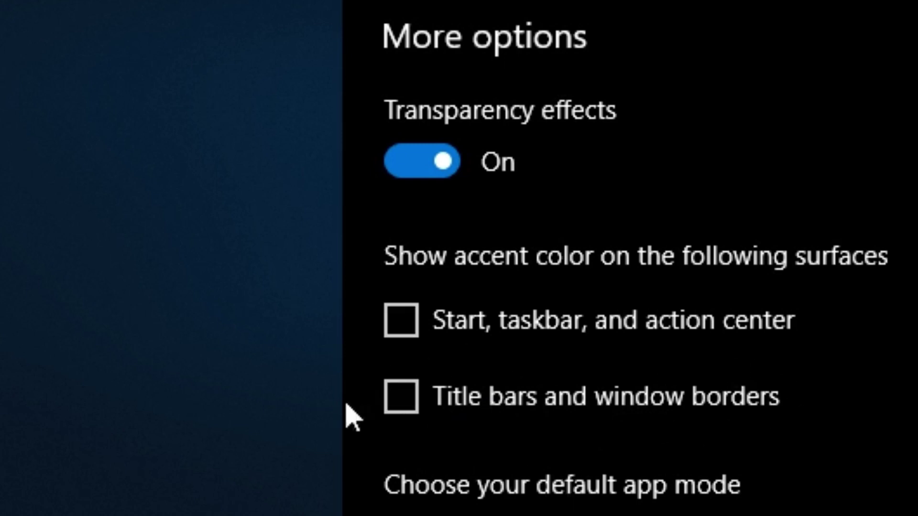
pyautogui.moveTo(433, 407); pyautogui.dragTo(478, 454)
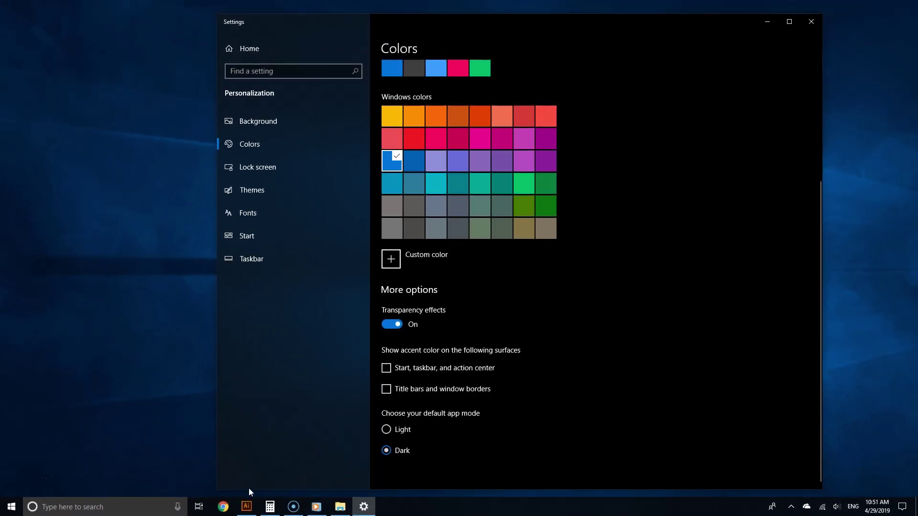
# Snap Settings to the right half and Chrome's dark New Tab page to the left half.
pyautogui.click(223, 507)
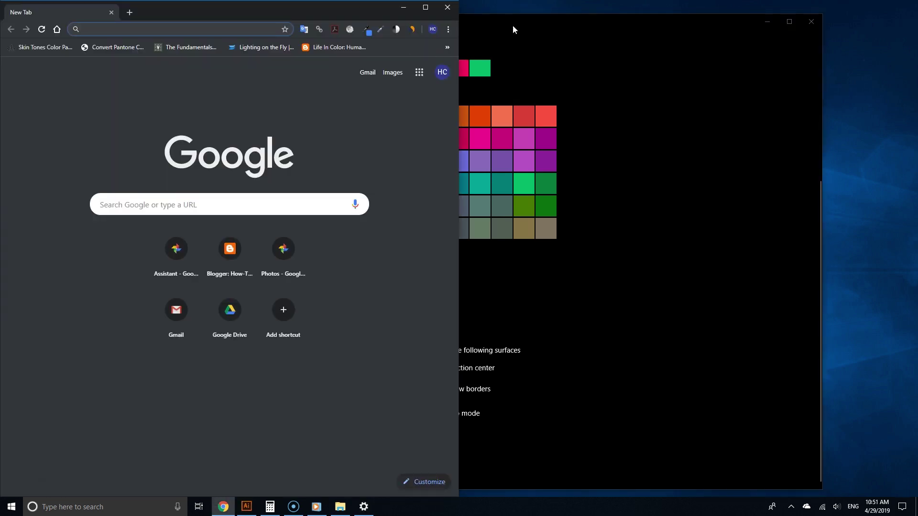
pyautogui.moveTo(551, 25); pyautogui.dragTo(563, 25)
pyautogui.press('super+Right')
pyautogui.press('super+Up')
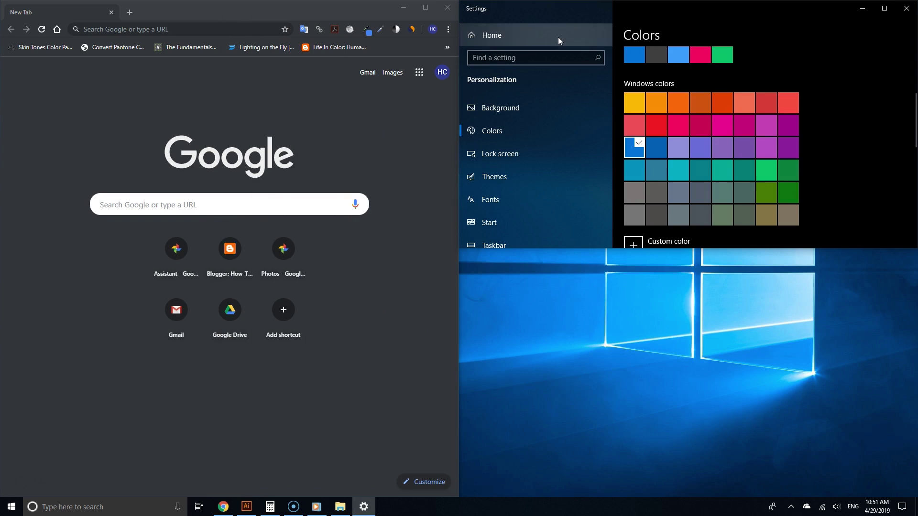
pyautogui.moveTo(625, 12); pyautogui.dragTo(913, 25)
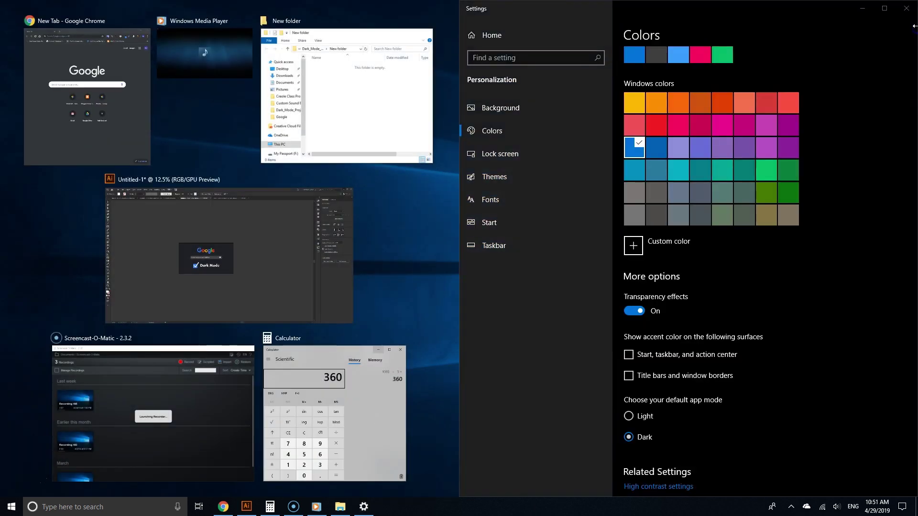
pyautogui.click(115, 68)
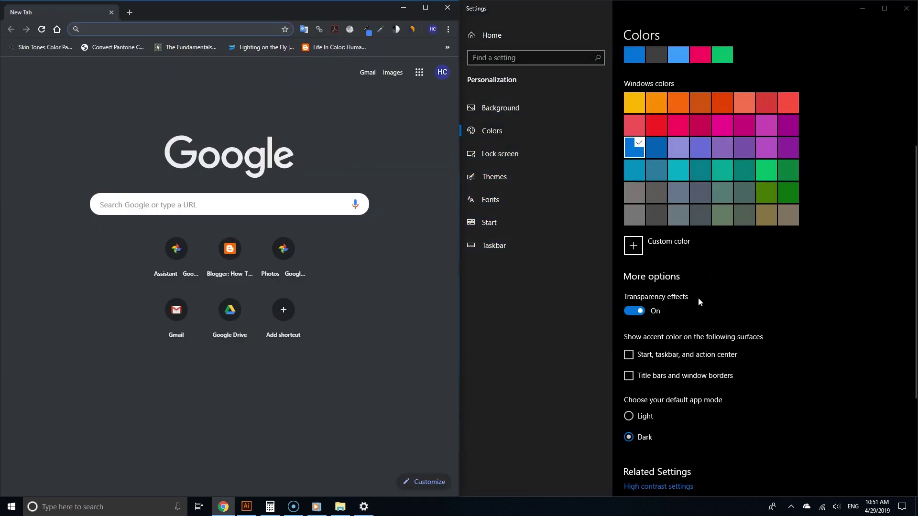
pyautogui.scroll(-2, 663, 334)
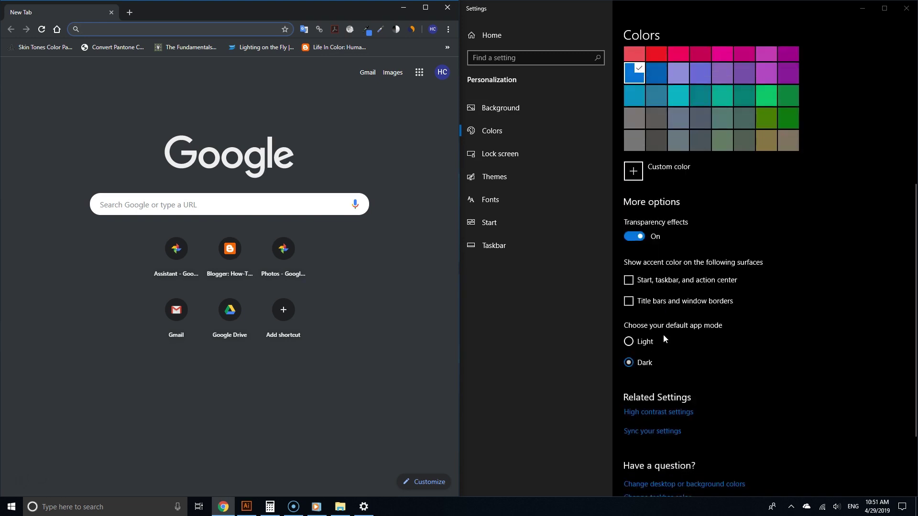
pyautogui.scroll(2, 664, 334)
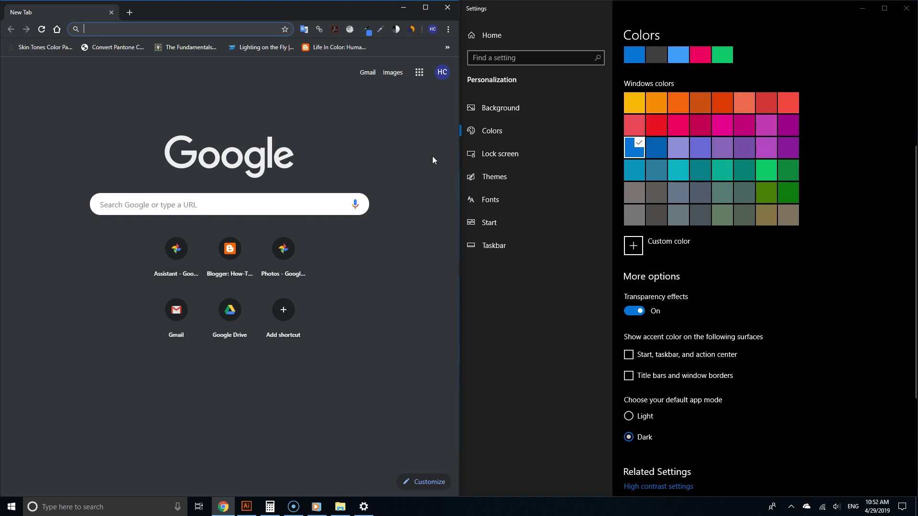
pyautogui.click(639, 415)
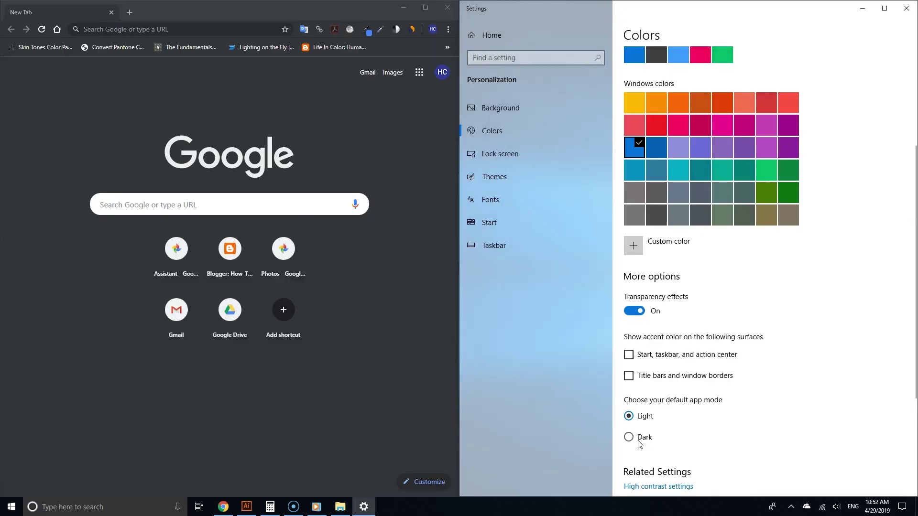
pyautogui.click(638, 441)
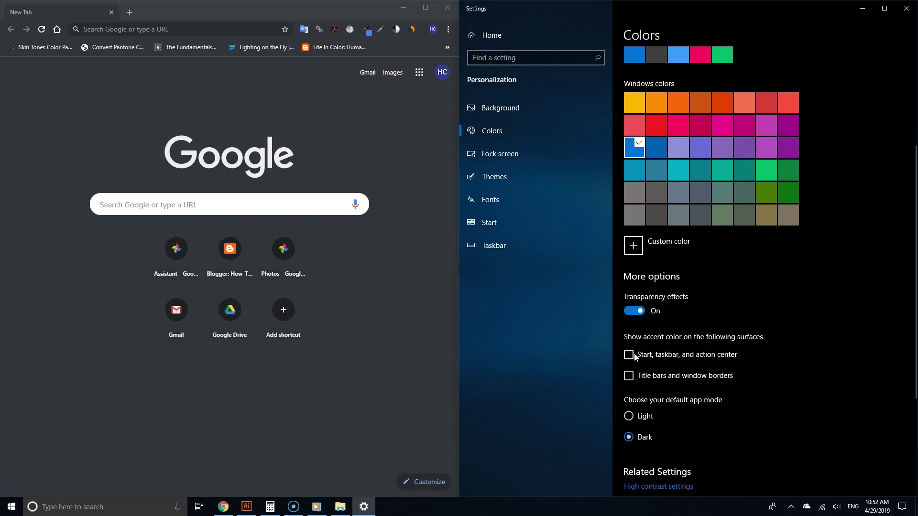
pyautogui.click(643, 380)
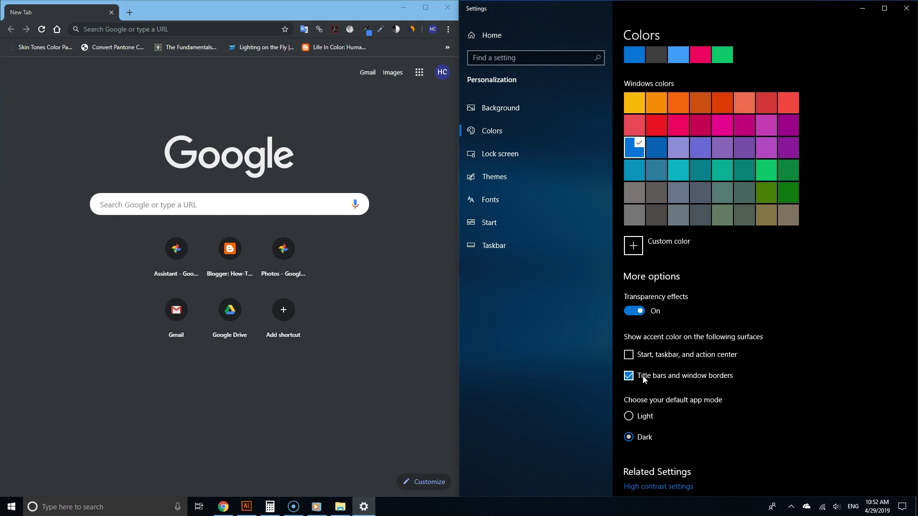
pyautogui.click(643, 379)
pyautogui.click(644, 378)
pyautogui.click(263, 22)
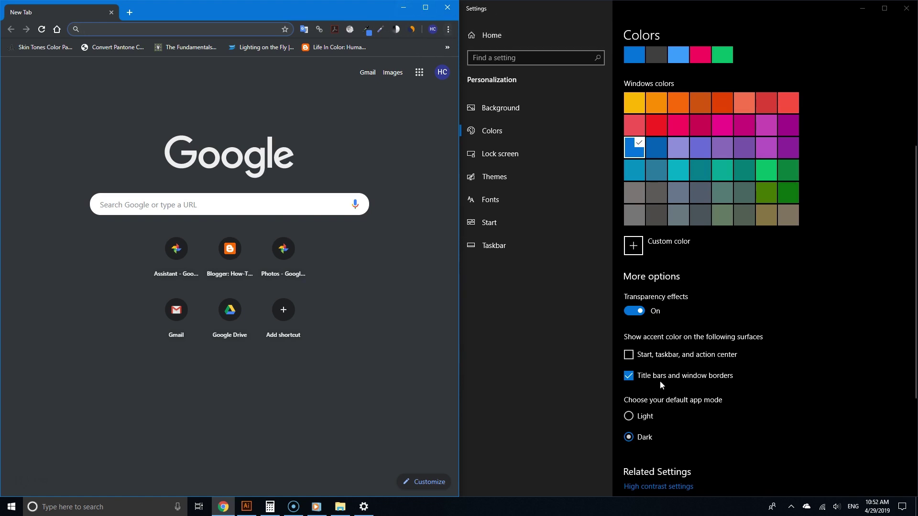
pyautogui.click(645, 369)
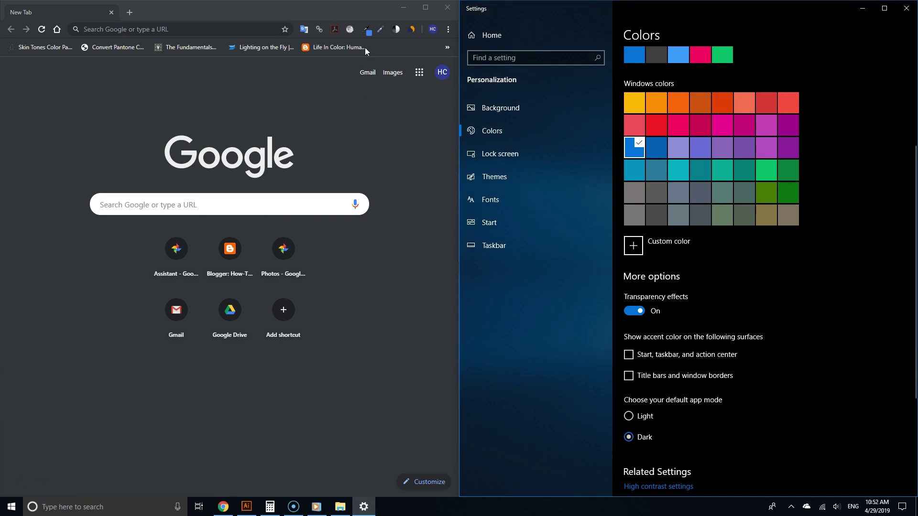
# Compare Chrome under Dark and Light app modes, finally leaving Windows' default app mode on Light.
pyautogui.click(365, 20)
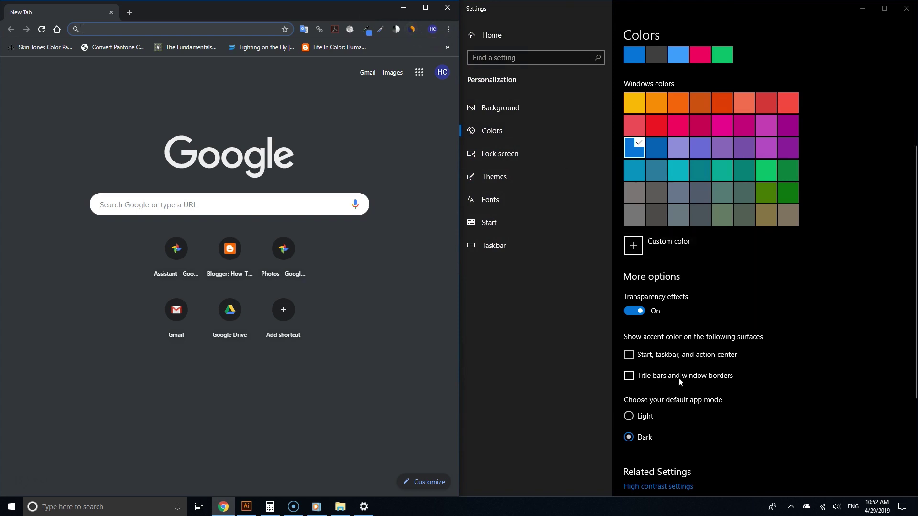
pyautogui.click(636, 416)
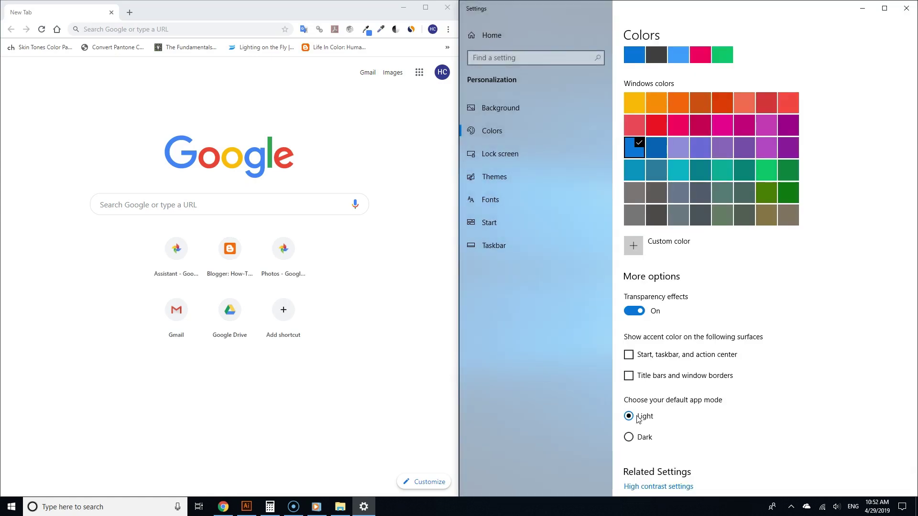
pyautogui.click(431, 198)
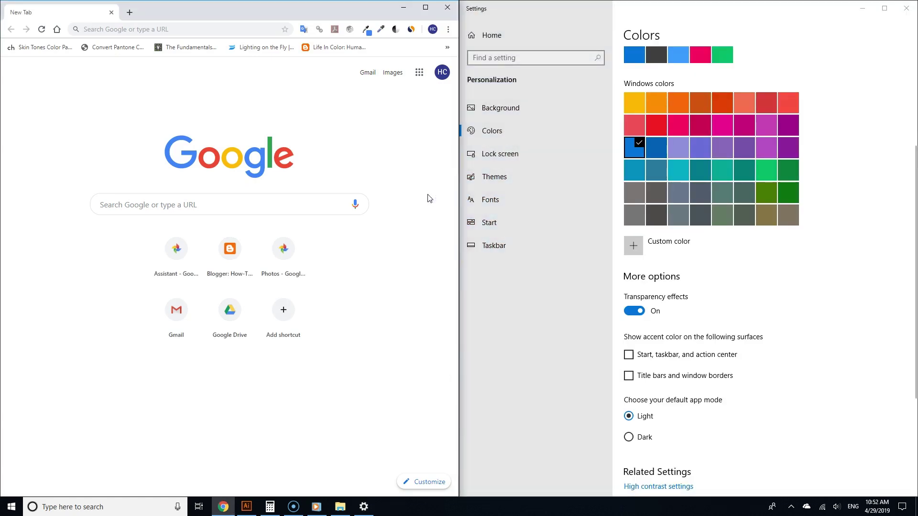
pyautogui.click(646, 437)
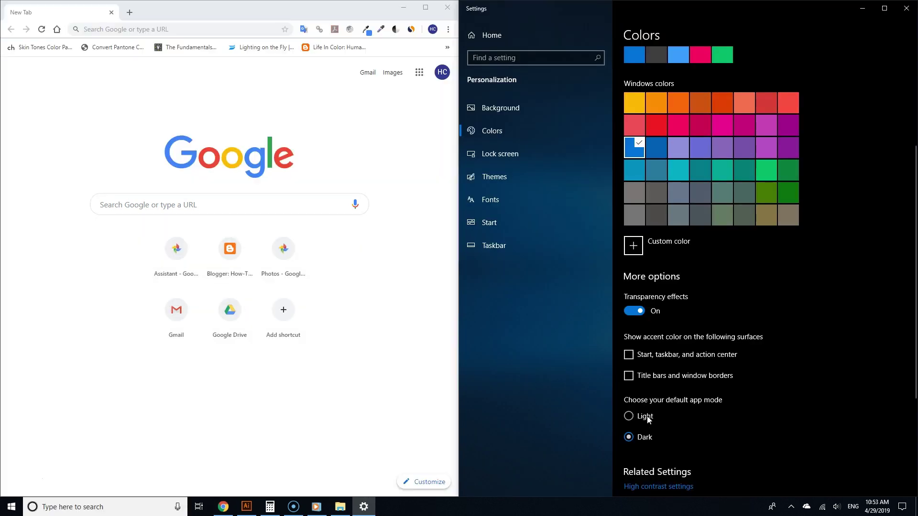
pyautogui.click(647, 417)
pyautogui.click(644, 439)
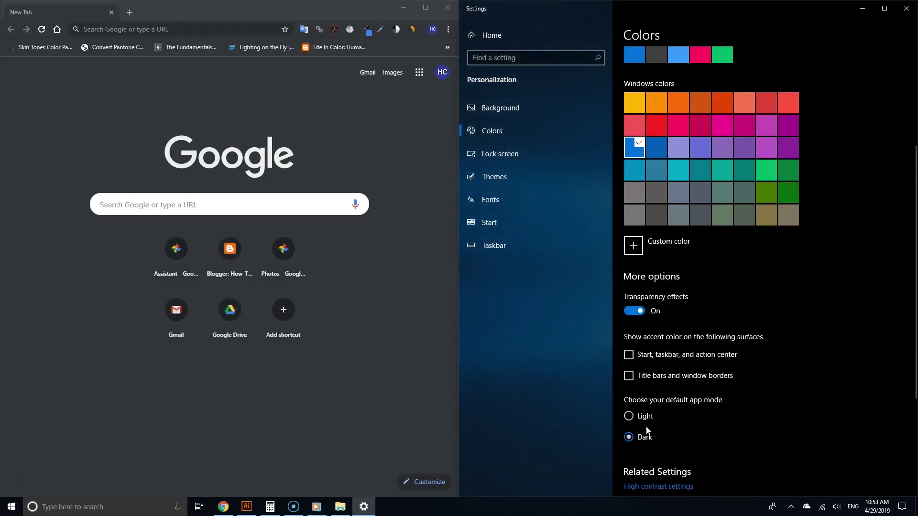
pyautogui.click(645, 417)
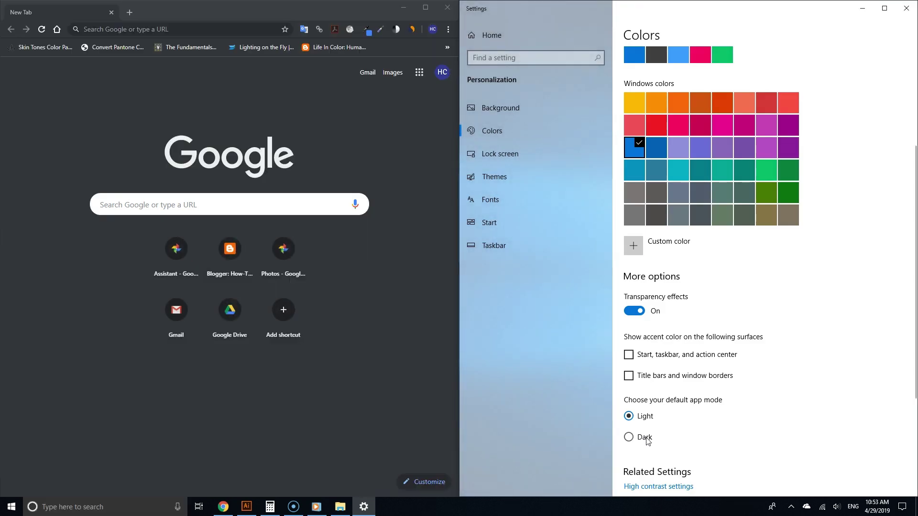
pyautogui.click(647, 441)
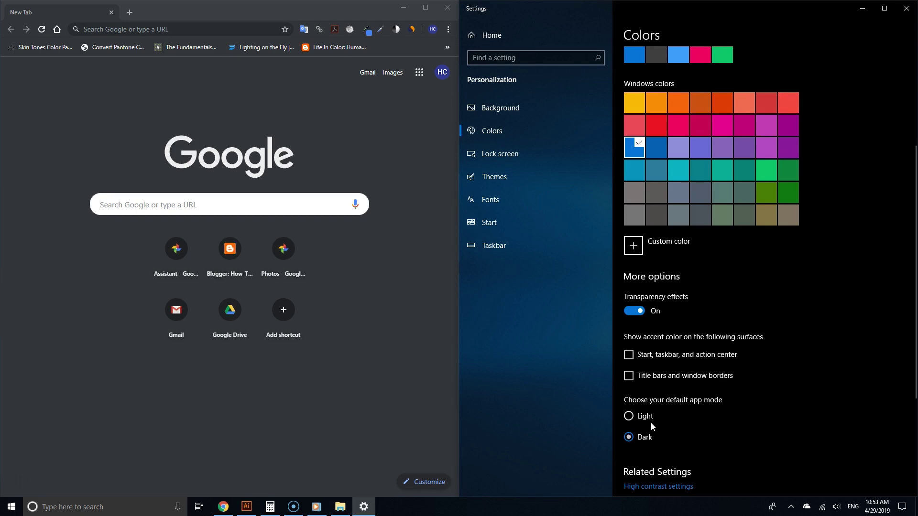
pyautogui.click(651, 424)
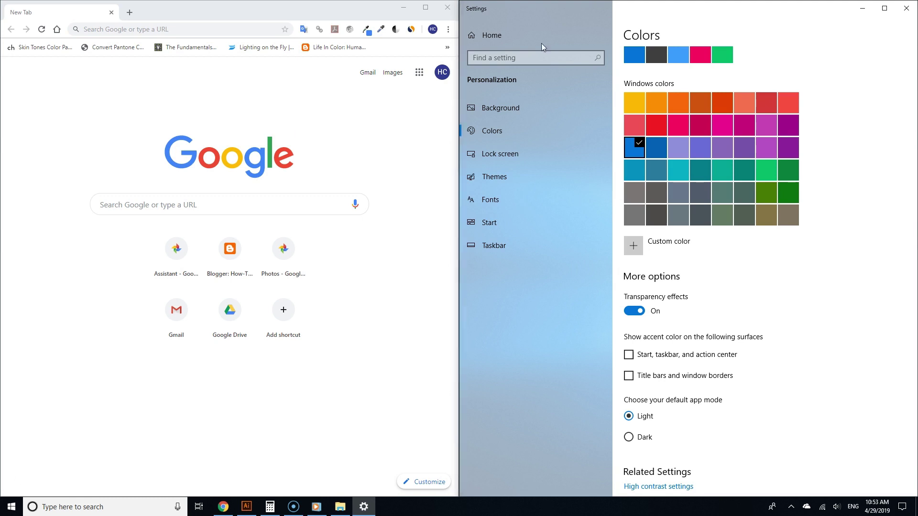
# Search 'google chrome' in Start and open the Chrome shortcut's file location in Programs.
pyautogui.press('super')
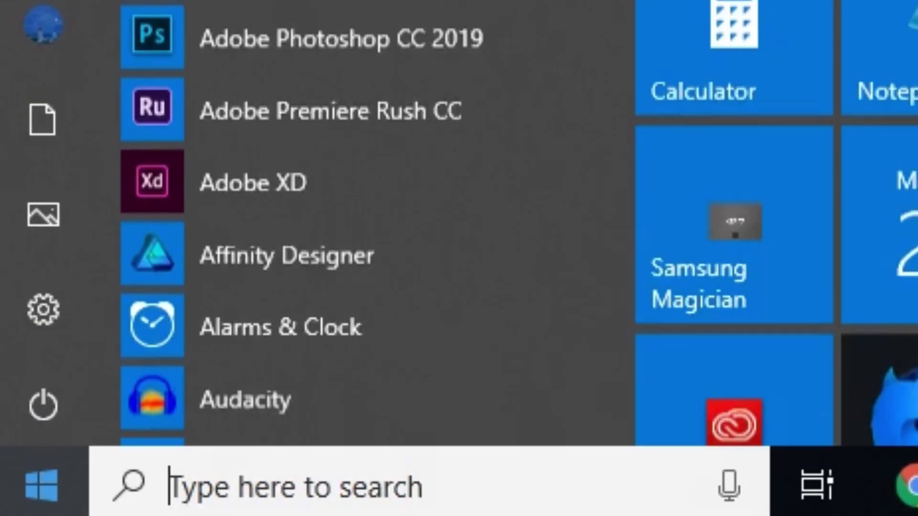
pyautogui.write('google chrome')
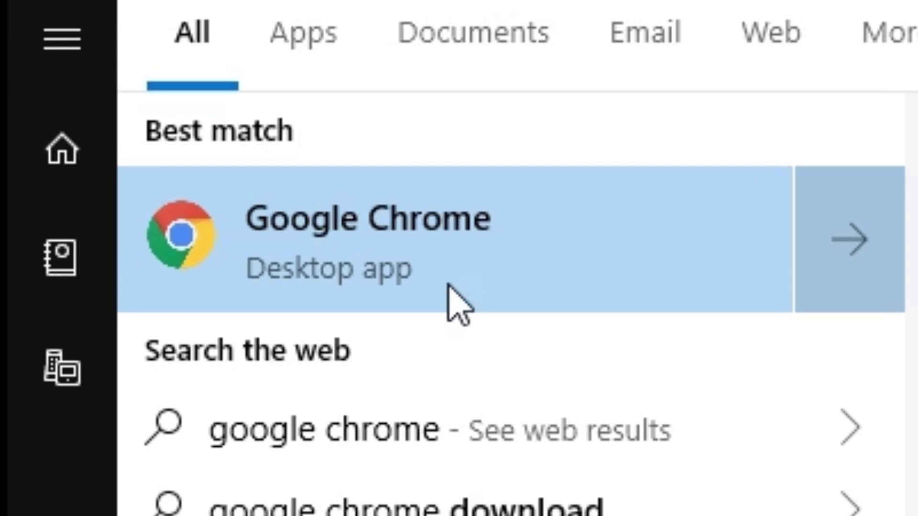
pyautogui.rightClick(450, 284)
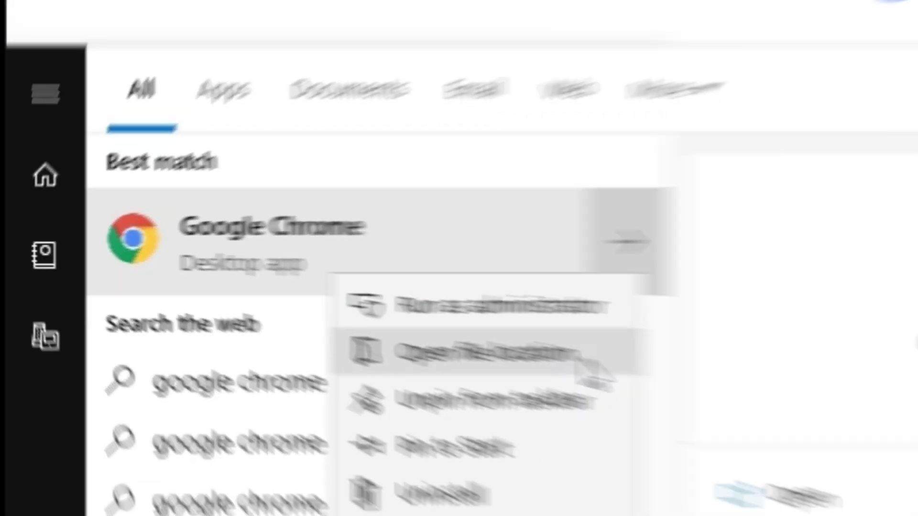
pyautogui.click(766, 406)
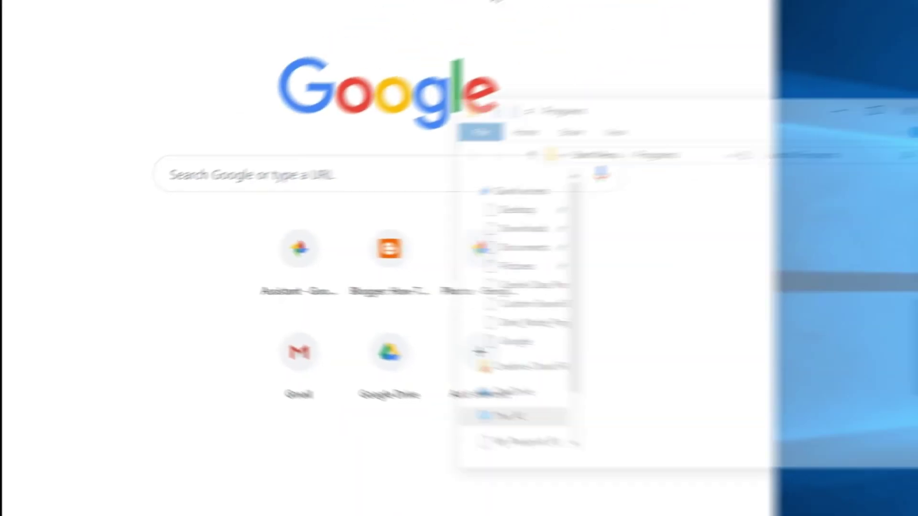
# Close Chrome and arrange the Programs and New folder windows side by side.
pyautogui.click(447, 7)
pyautogui.scroll(-2, 459, 311)
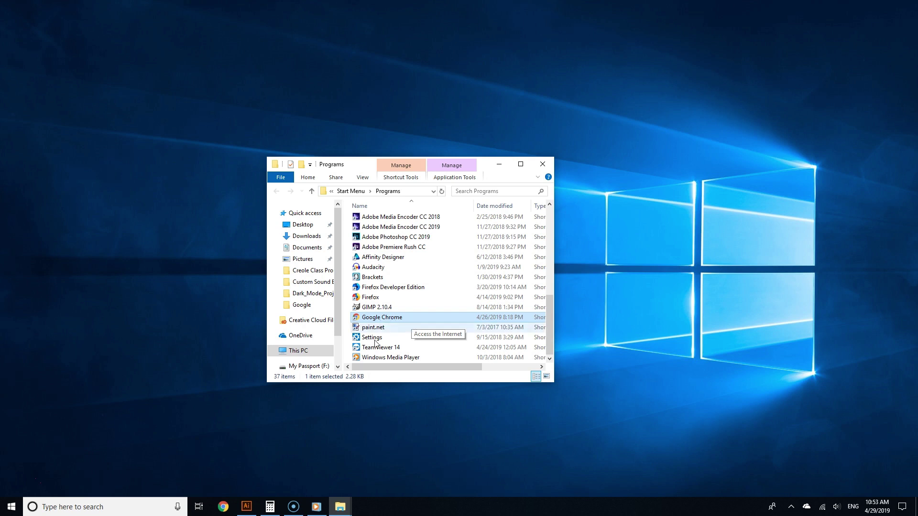
pyautogui.moveTo(351, 507)
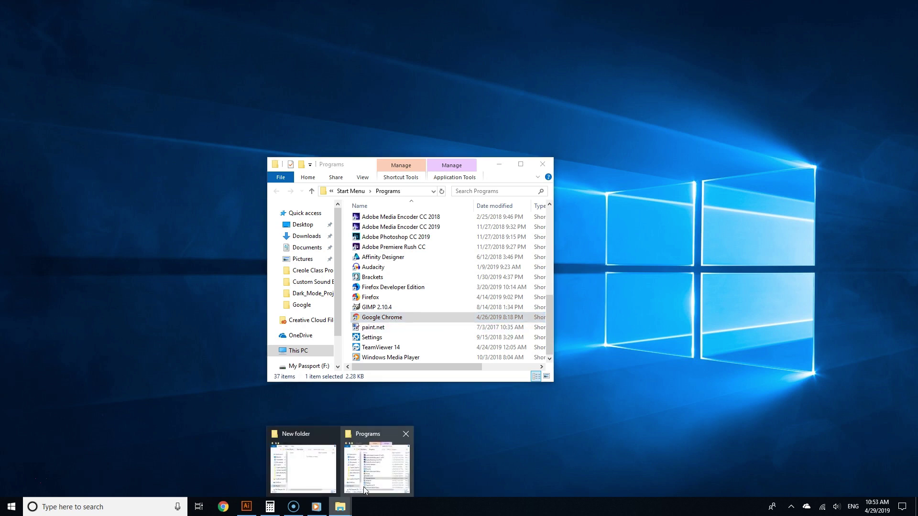
pyautogui.click(287, 452)
pyautogui.moveTo(543, 175); pyautogui.dragTo(728, 160)
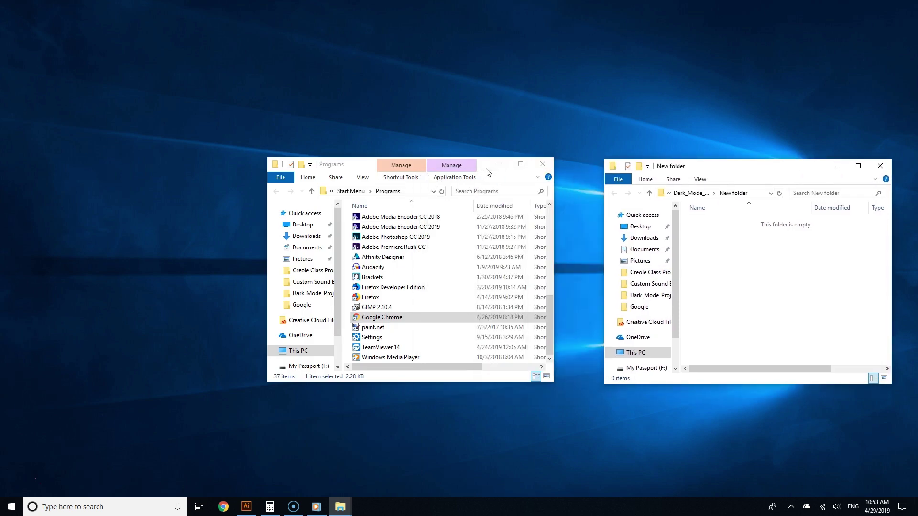
pyautogui.moveTo(492, 171); pyautogui.dragTo(424, 168)
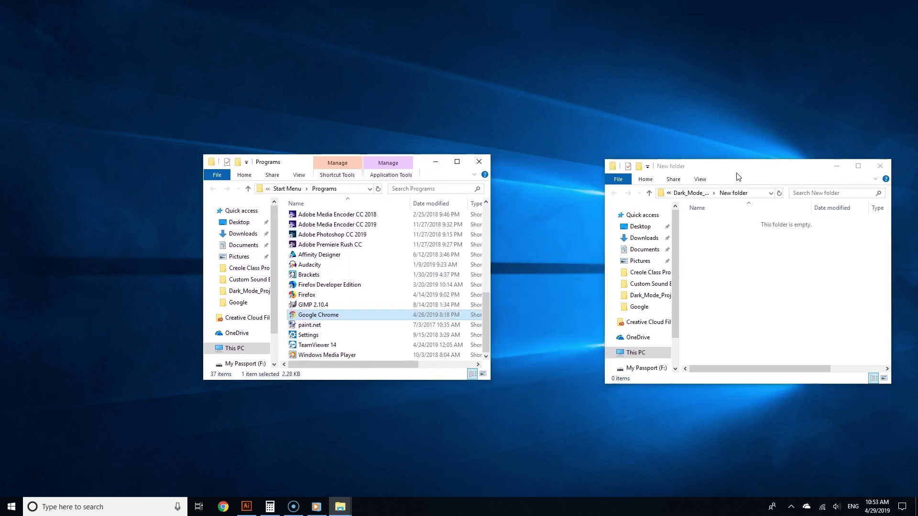
pyautogui.moveTo(736, 174); pyautogui.dragTo(667, 175)
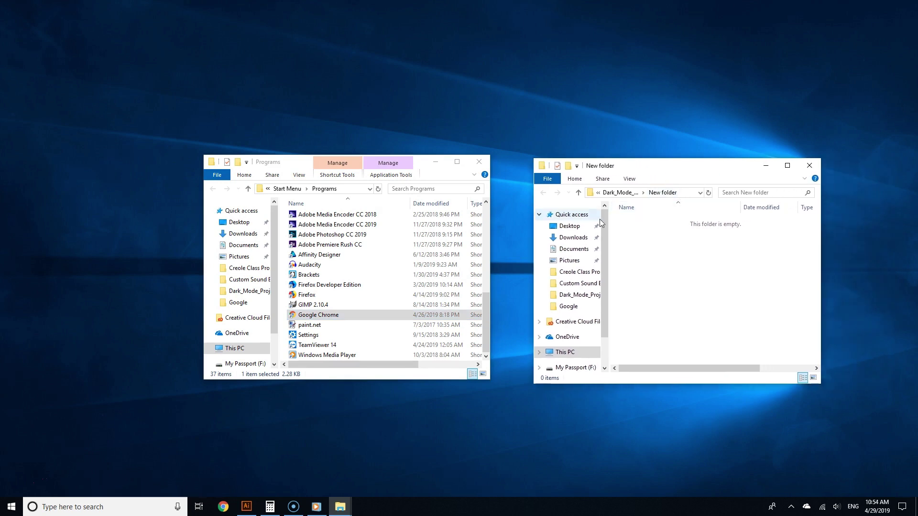
# Copy the Google Chrome shortcut from Programs and paste it into New folder.
pyautogui.click(341, 317)
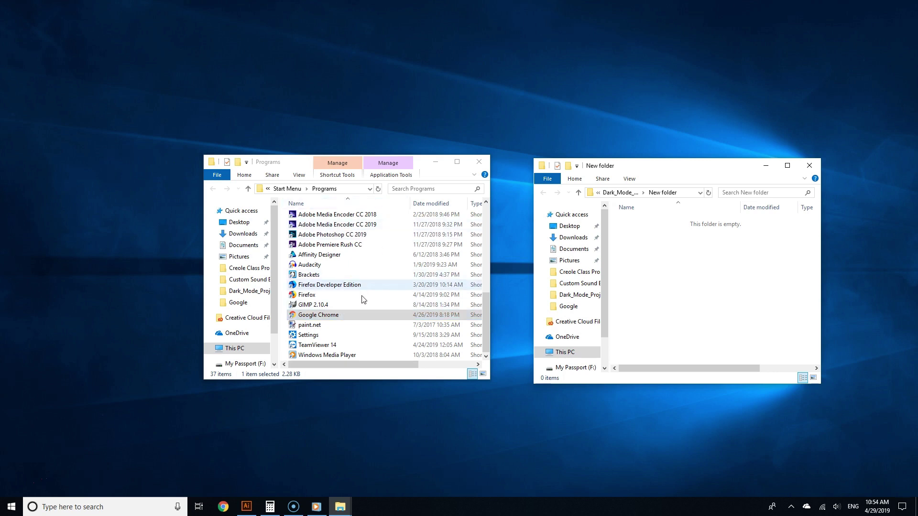
pyautogui.click(679, 254)
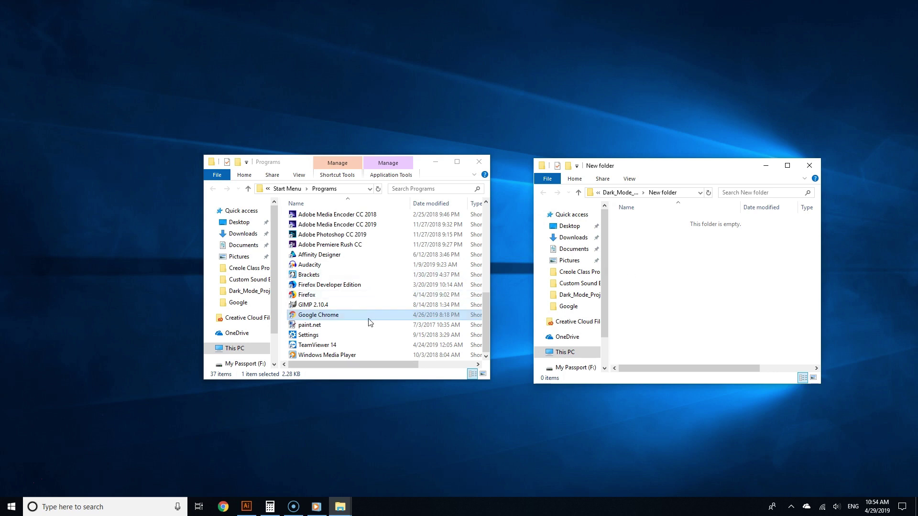
pyautogui.click(301, 318)
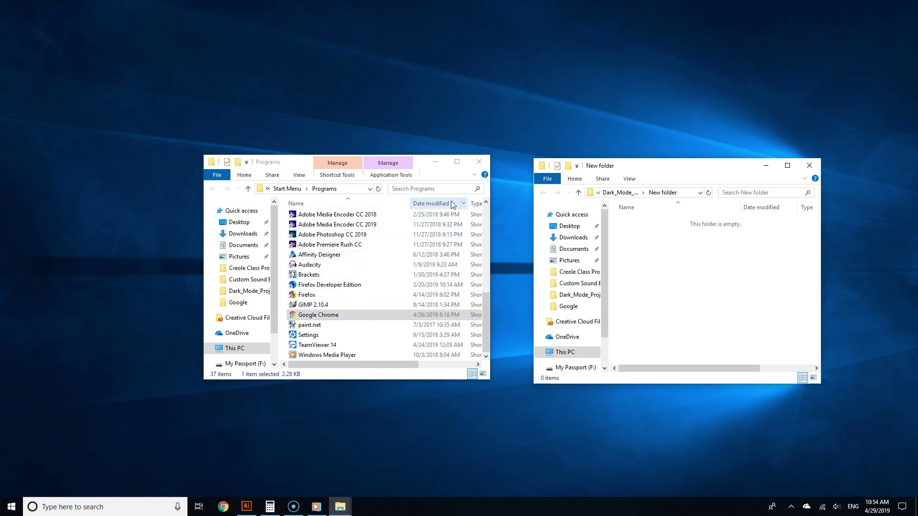
pyautogui.rightClick(316, 321)
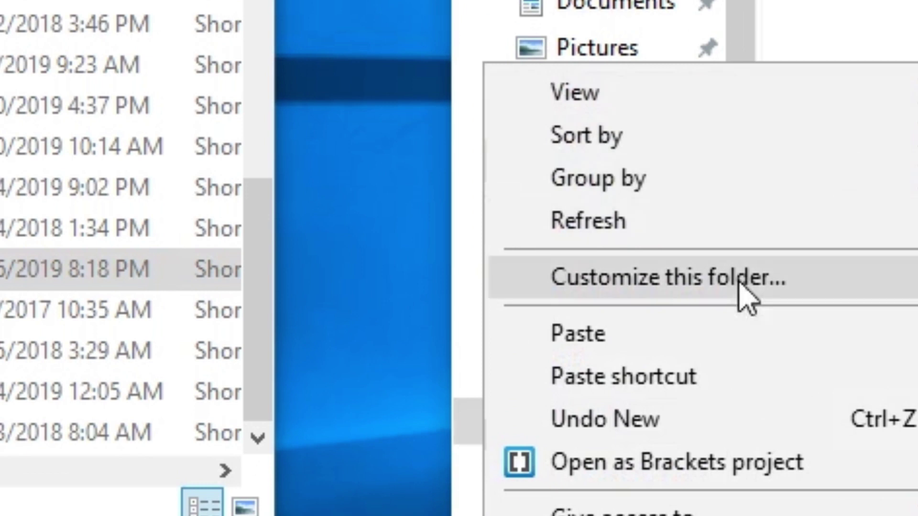
pyautogui.click(652, 337)
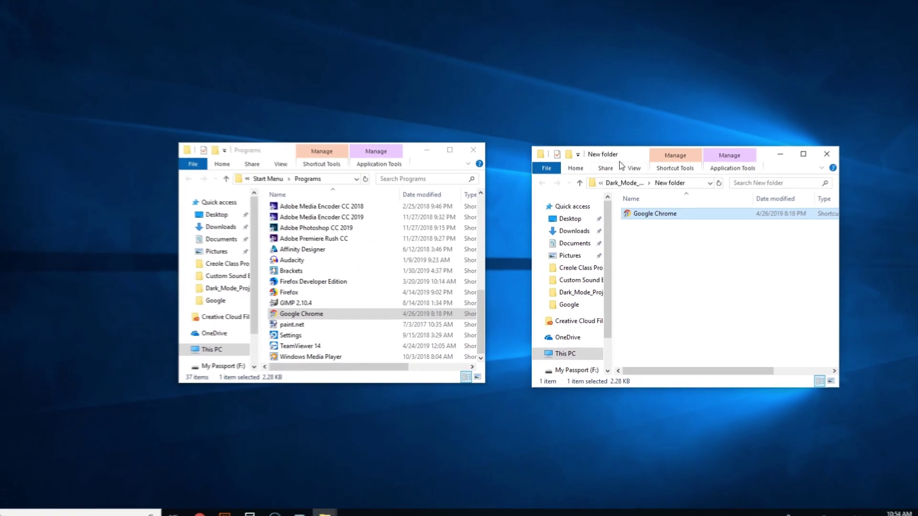
pyautogui.moveTo(635, 158); pyautogui.dragTo(607, 166)
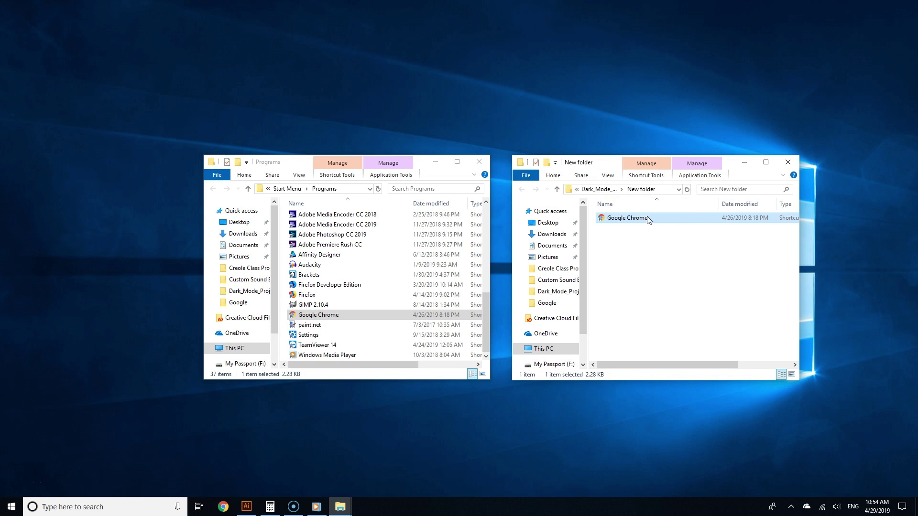
# Close the Programs window and bring up the copied Chrome shortcut's Properties.
pyautogui.click(478, 162)
pyautogui.rightClick(616, 217)
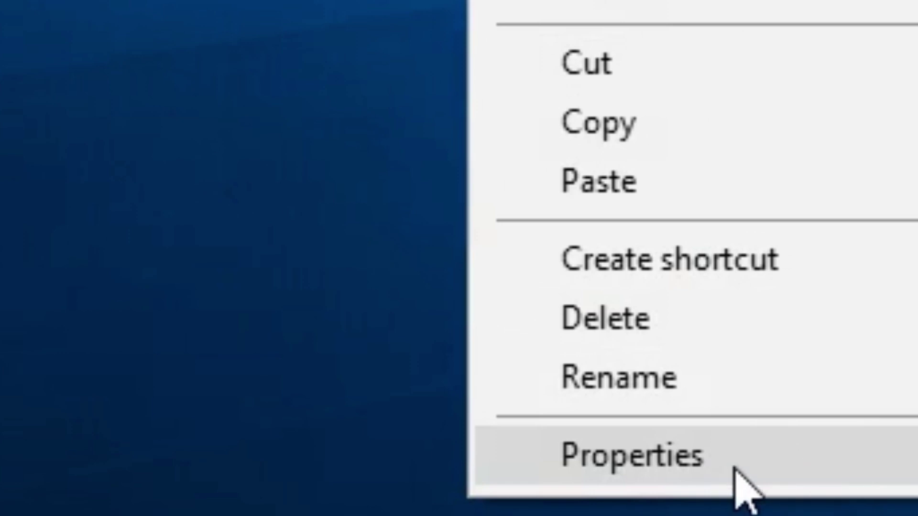
pyautogui.click(734, 469)
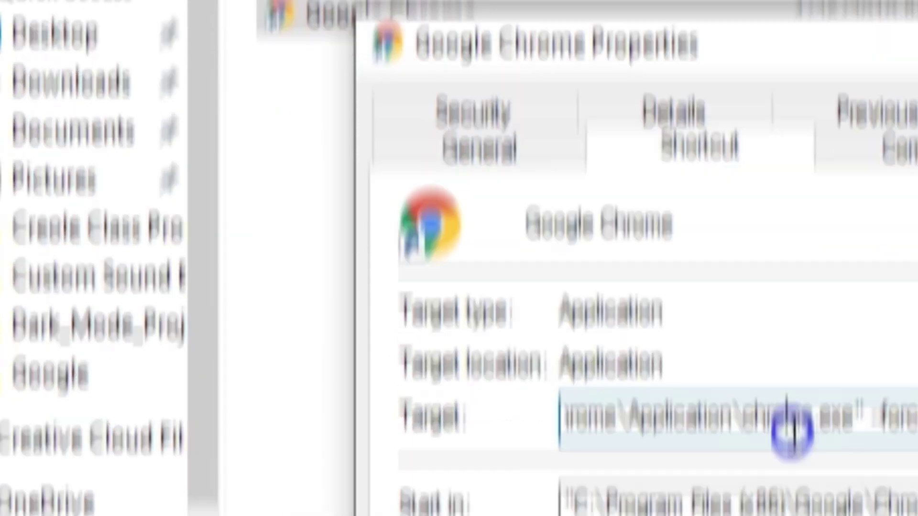
# Make the shortcut's Target end with --force-dark-mode, then apply and save it.
pyautogui.click(788, 421)
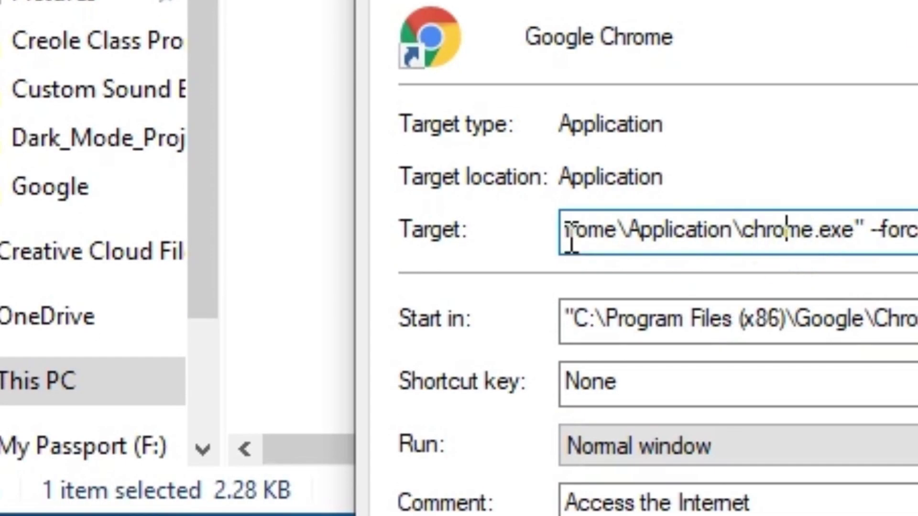
pyautogui.moveTo(575, 239); pyautogui.dragTo(590, 240)
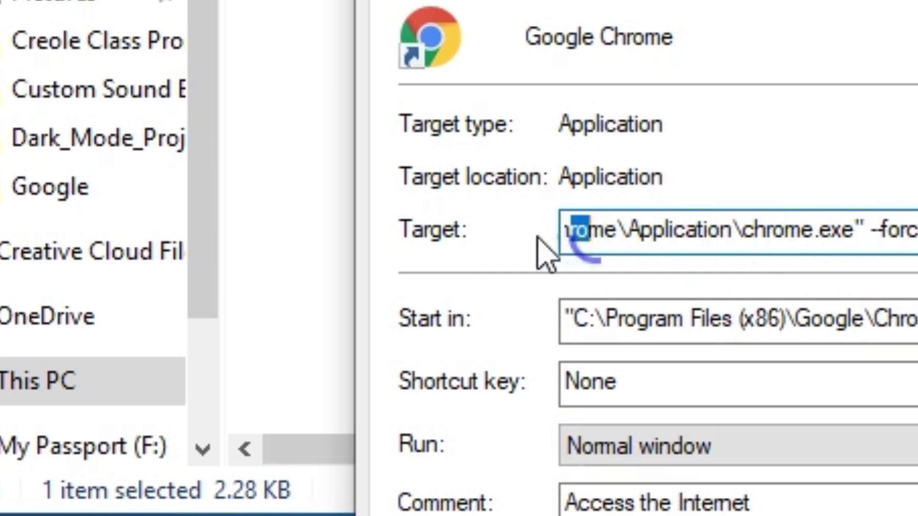
pyautogui.click(587, 231)
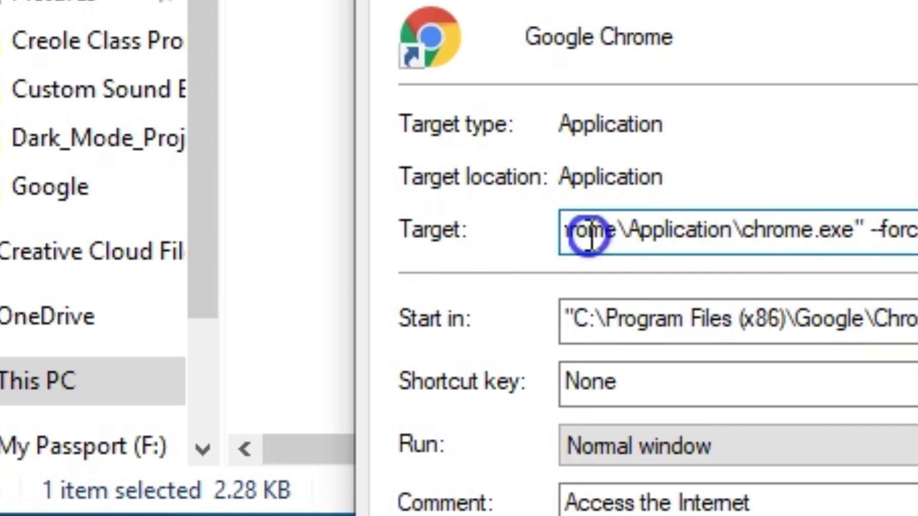
pyautogui.doubleClick(877, 233)
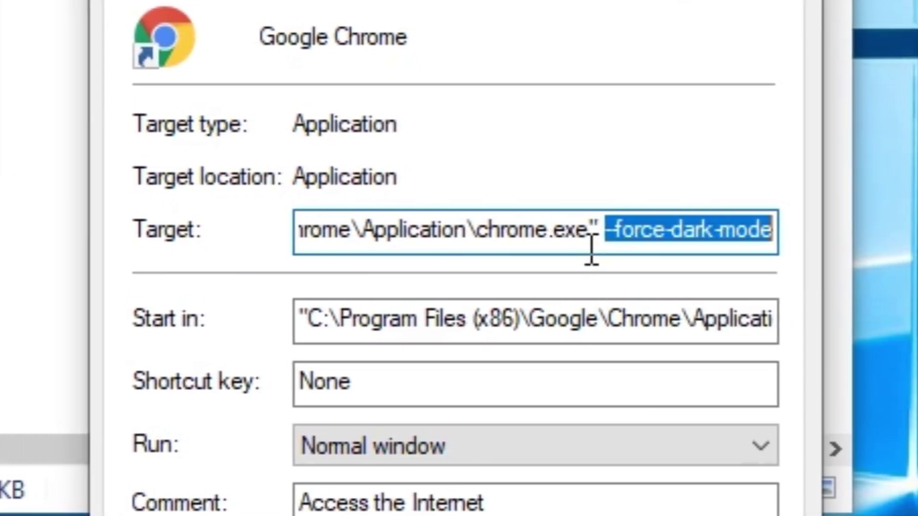
pyautogui.click(591, 246)
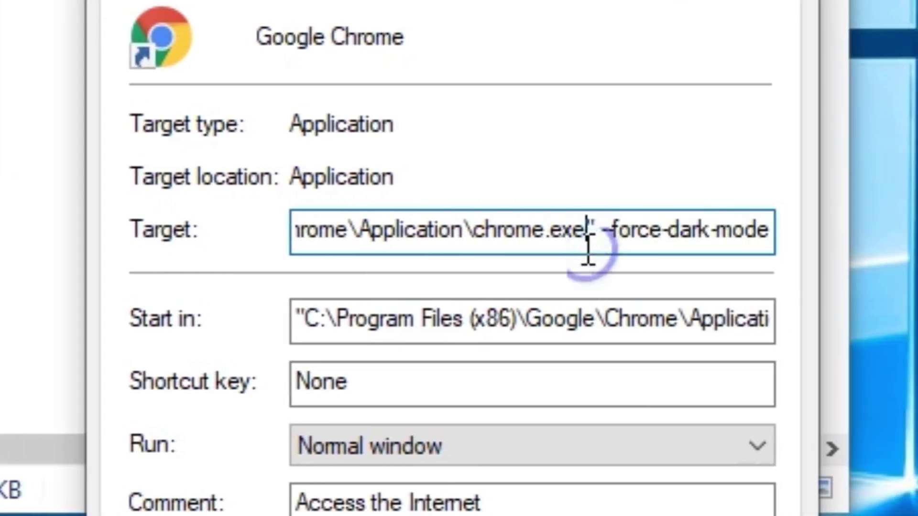
pyautogui.click(599, 237)
pyautogui.moveTo(596, 237); pyautogui.dragTo(717, 242)
pyautogui.click(633, 242)
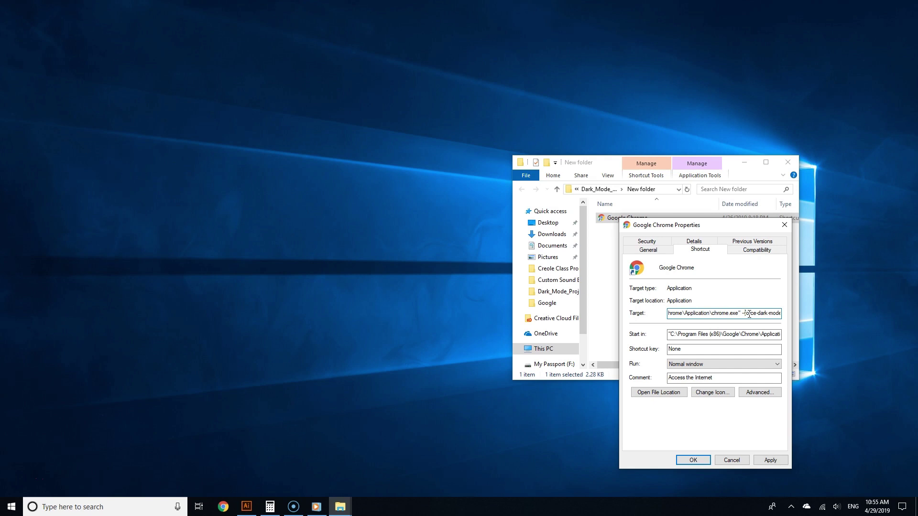
pyautogui.click(779, 462)
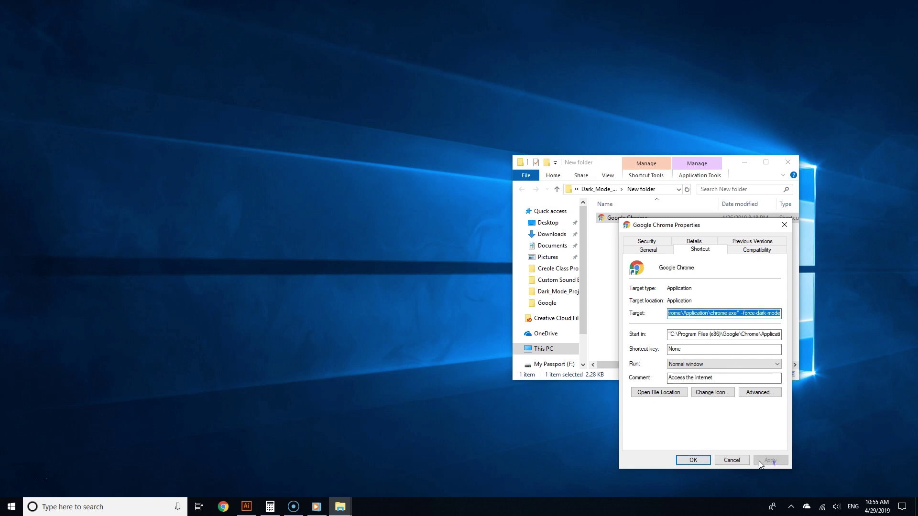
pyautogui.click(701, 463)
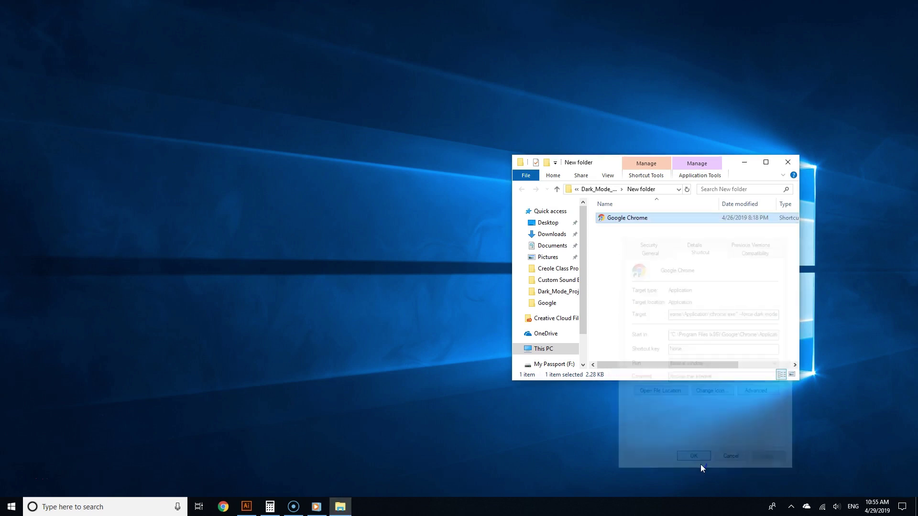
# Launch Chrome from the modified Google Chrome shortcut in New folder.
pyautogui.click(671, 304)
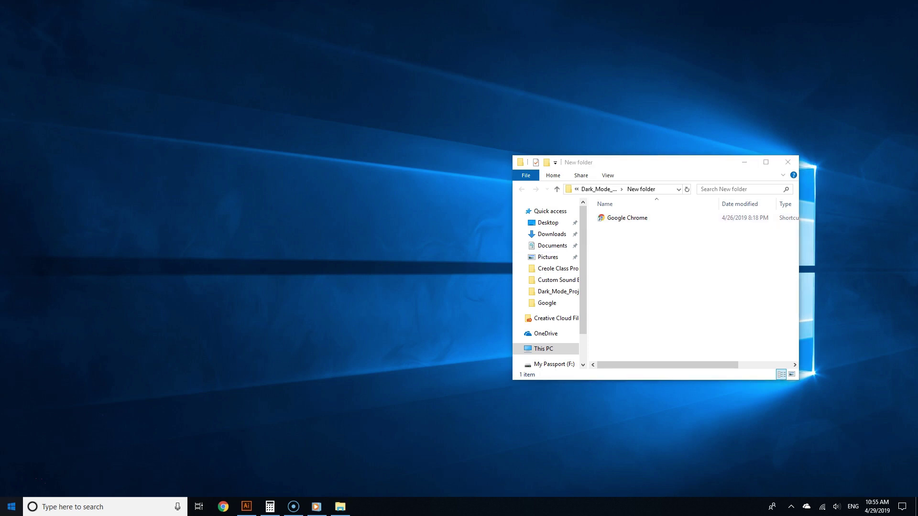
pyautogui.press('super')
pyautogui.click(611, 222)
pyautogui.doubleClick(611, 222)
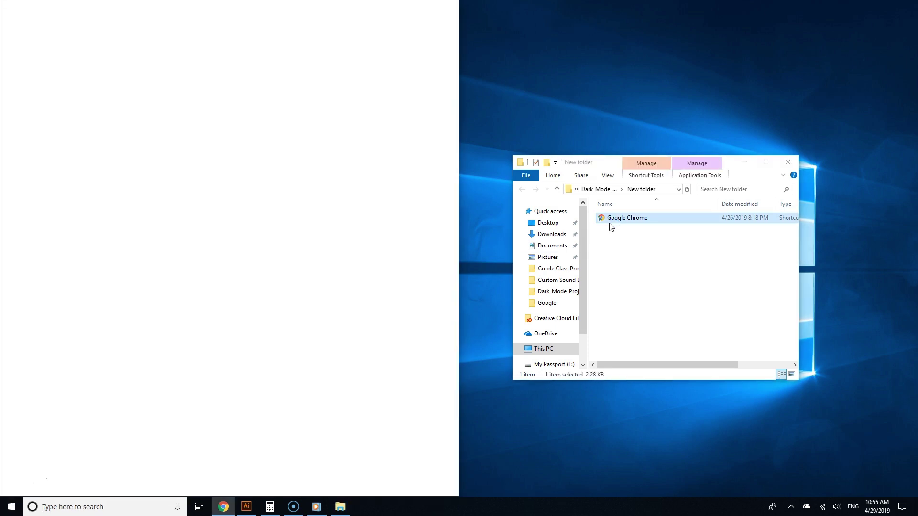